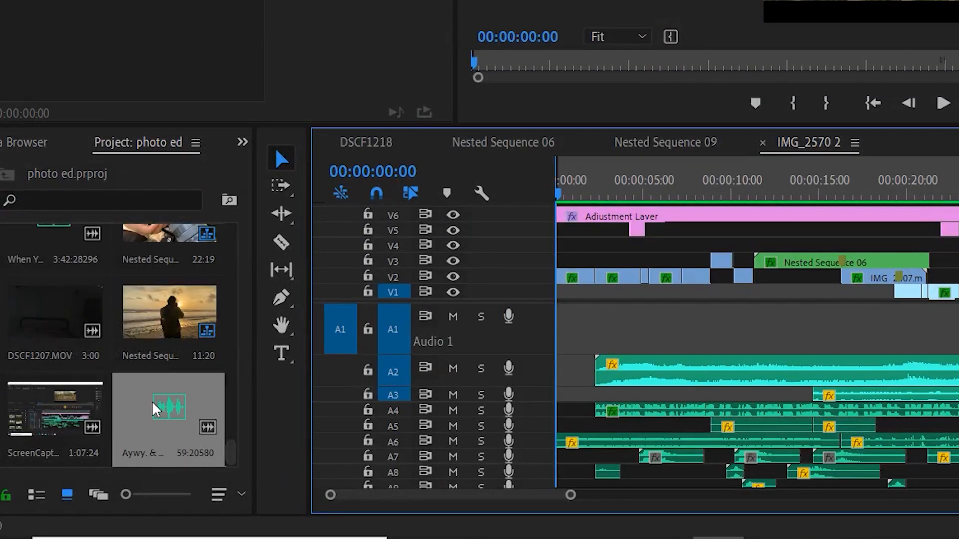
Step: Place the music file from the project on audio track A1, starting at the beginning of the IMG_2570 2 sequence
drag(151, 401, 583, 320)
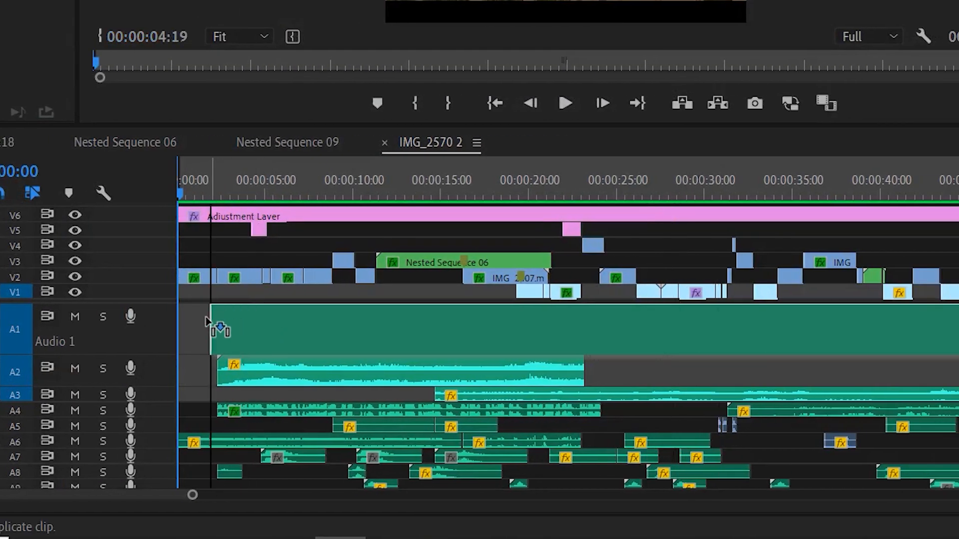
drag(206, 321, 176, 319)
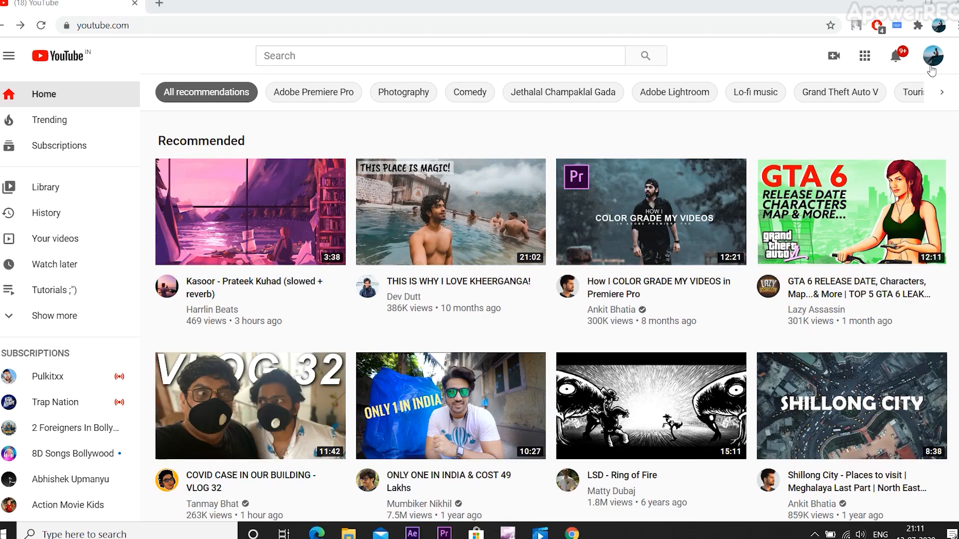
Step: On YouTube, open the Audio Library through the channel's YouTube Studio and download the free track Thin Places
click(932, 70)
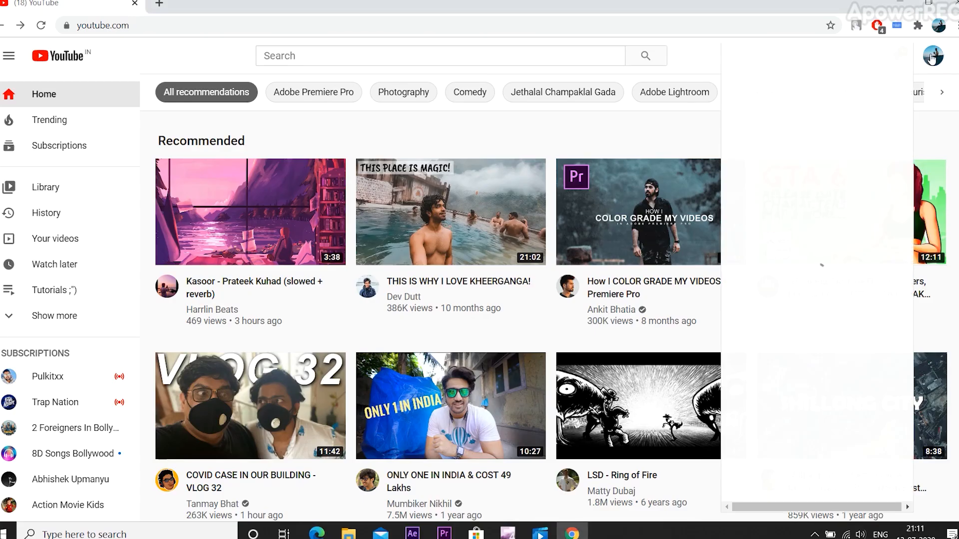
click(810, 128)
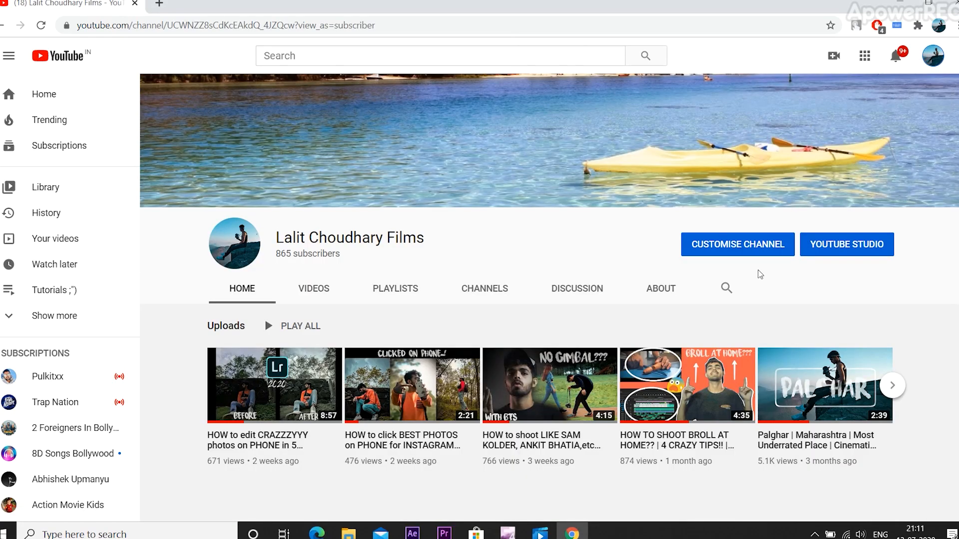
click(846, 252)
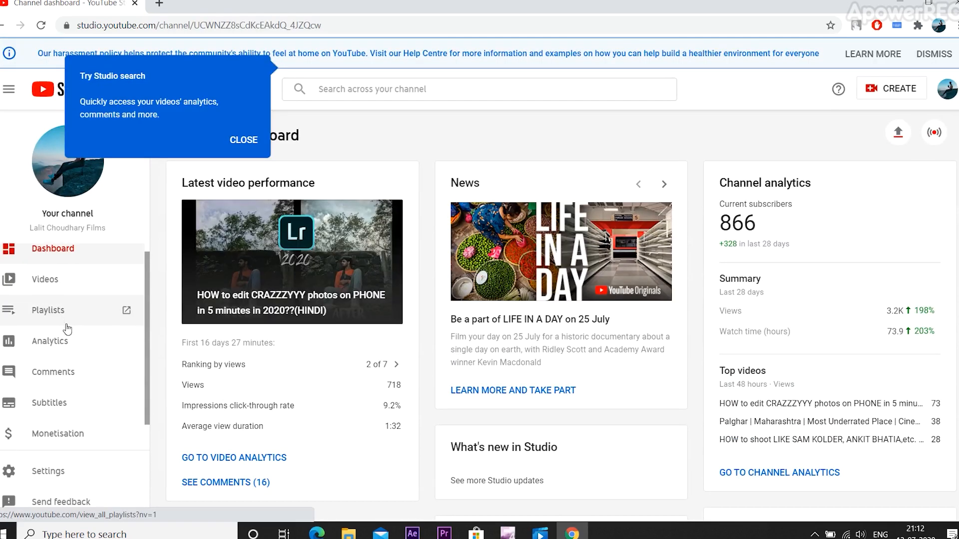
click(56, 437)
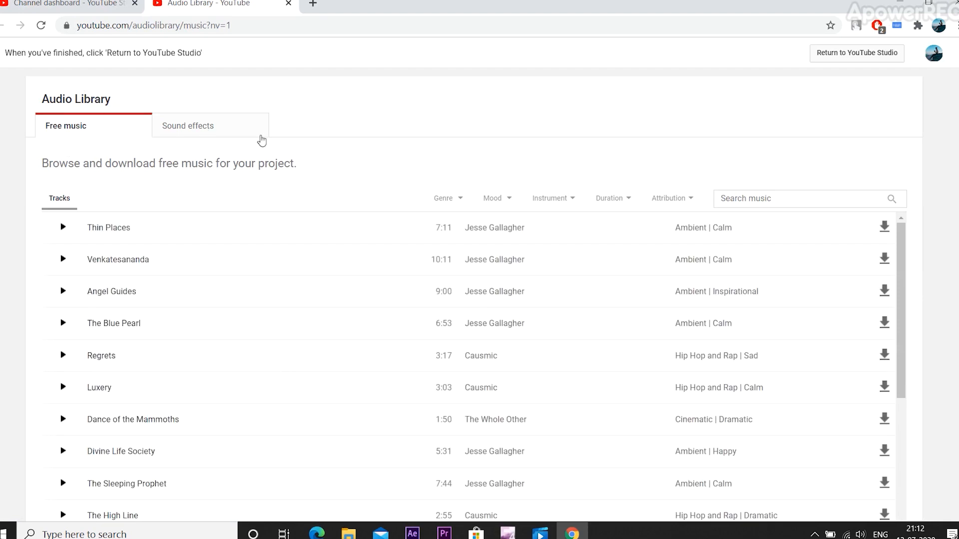
click(881, 233)
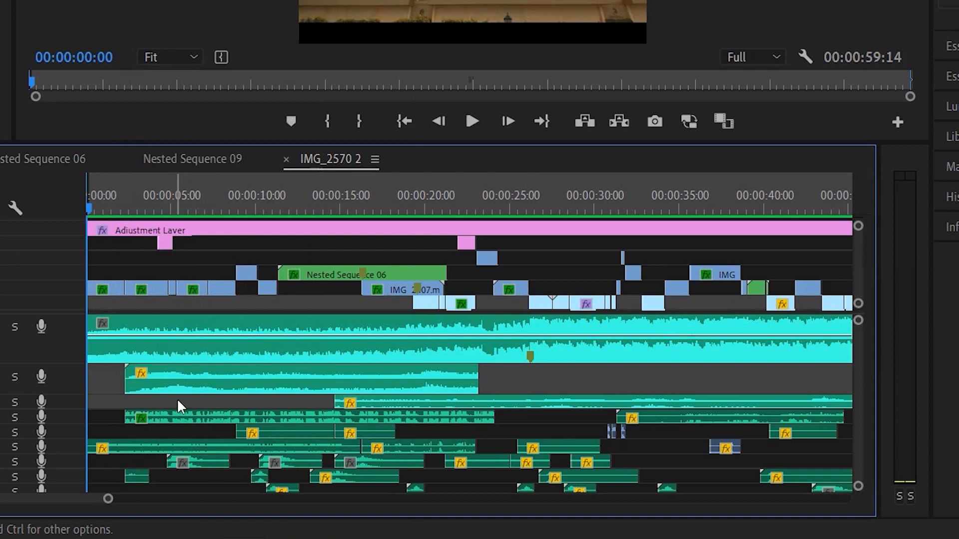
drag(92, 367, 702, 460)
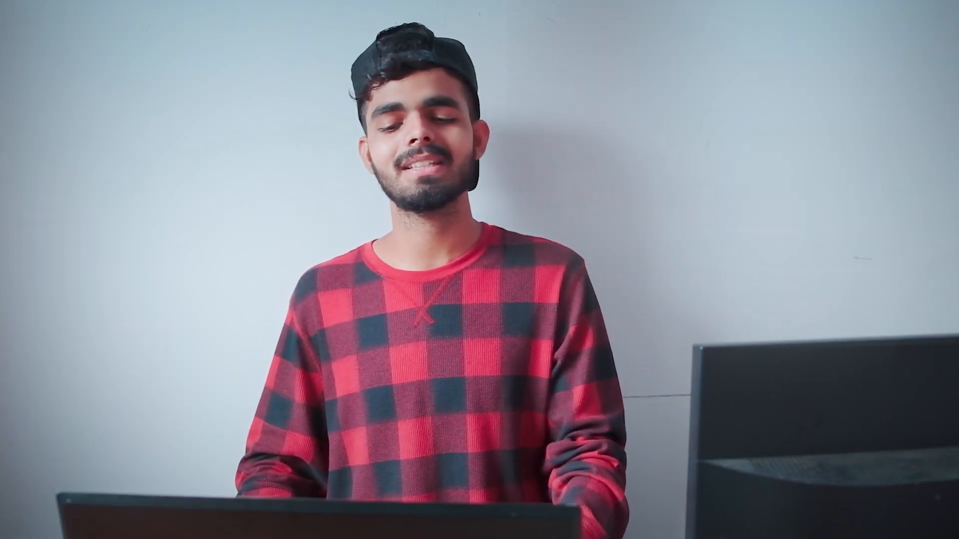
drag(222, 294, 733, 357)
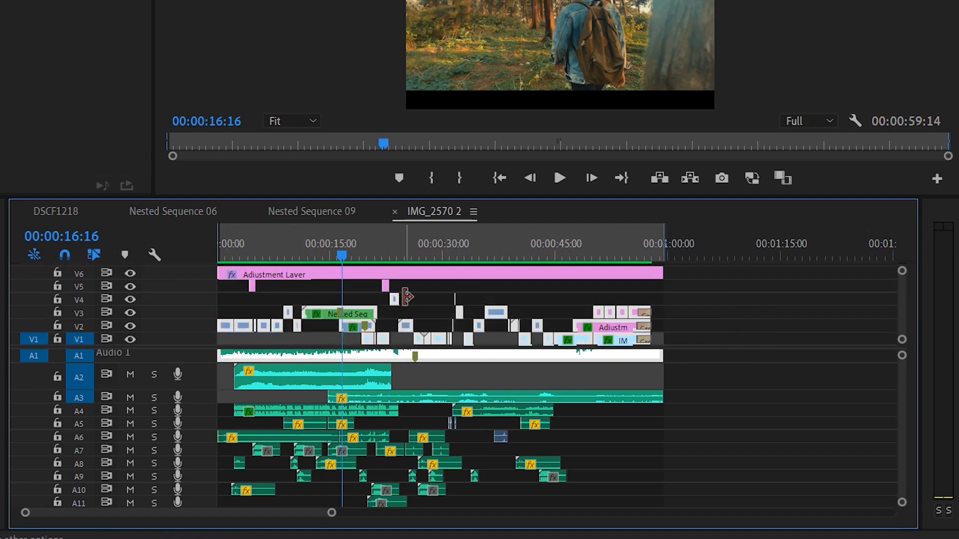
key(=)
click(389, 286)
double_click(436, 310)
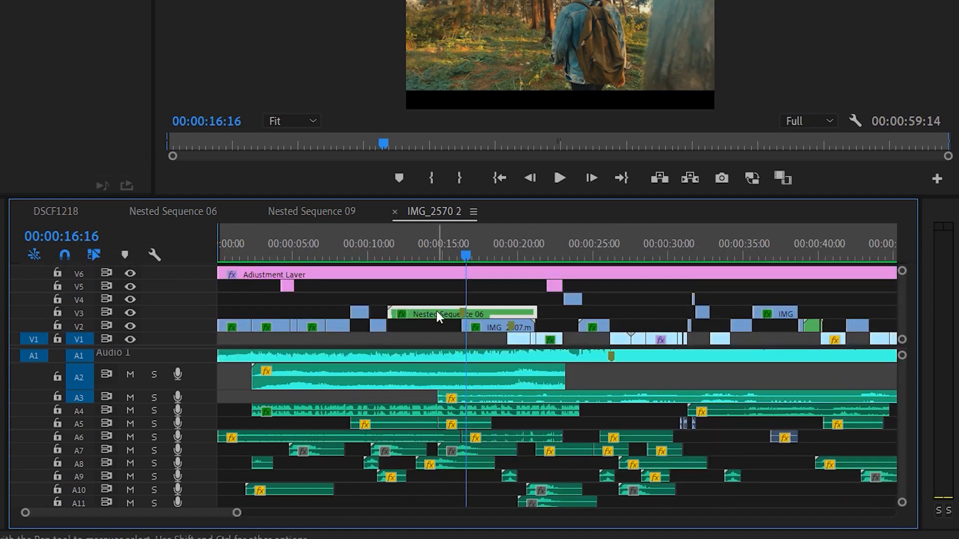
drag(343, 298, 431, 421)
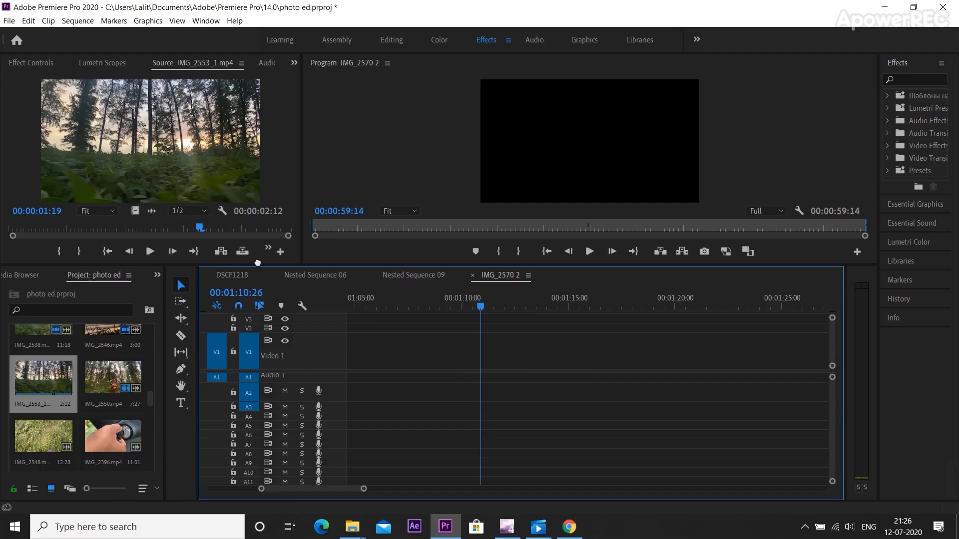
Step: Add IMG_2553_1.mp4 to video track V1 at the playhead and set its speed to 50%
drag(43, 378, 479, 352)
right_click(479, 352)
click(535, 313)
text(50)
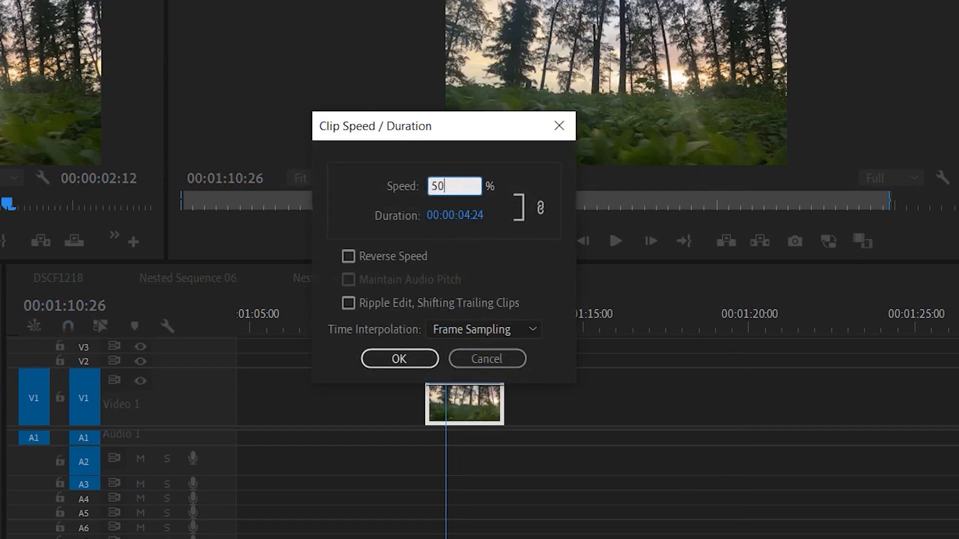
key(Return)
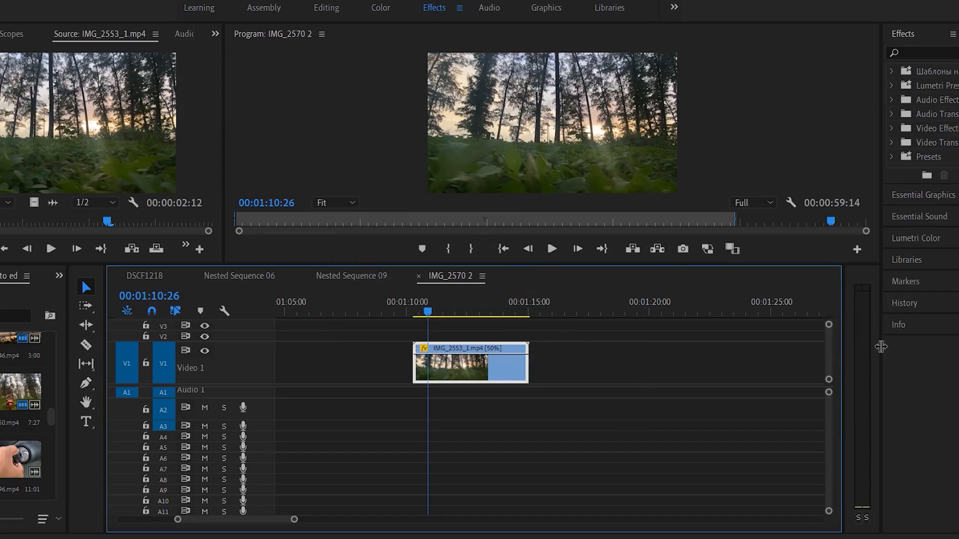
Step: Widen the effects list and search it for "warp"
drag(881, 347, 821, 339)
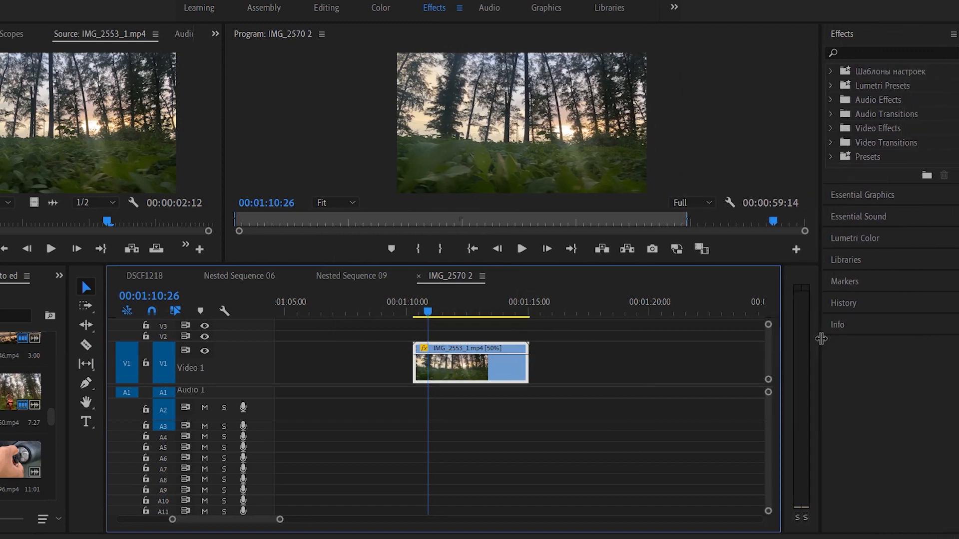
click(857, 53)
text(warp)
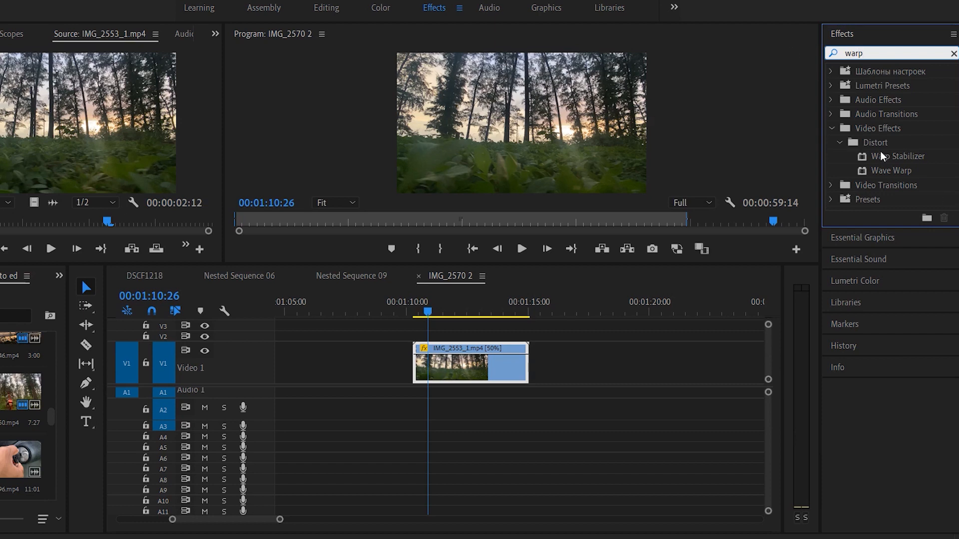
Step: Try applying Warp Stabilizer directly to the slowed IMG_2553_1.mp4 clip and undo it
drag(882, 157, 831, 172)
drag(482, 364, 485, 378)
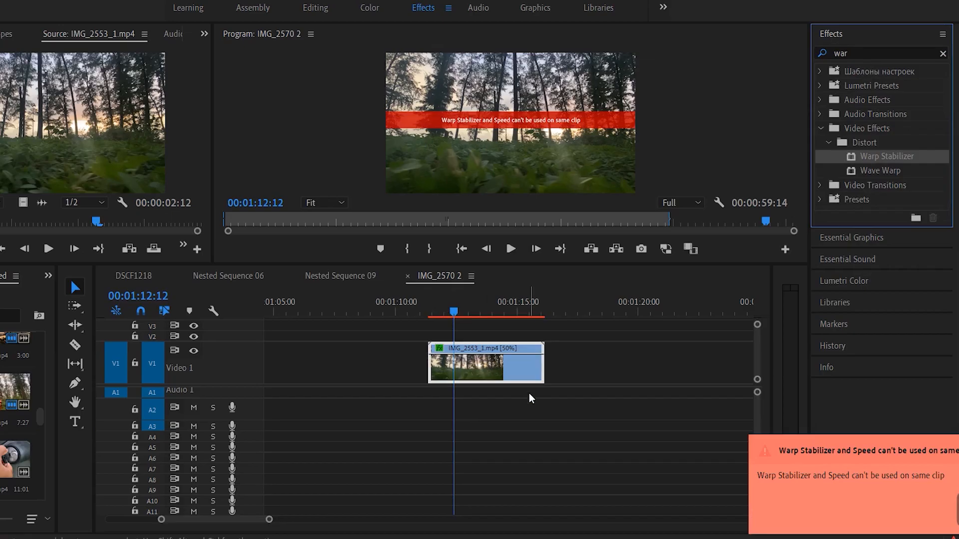
key(ctrl+z)
Step: Nest the slowed IMG_2553_1.mp4 clip and apply Warp Stabilizer to the nested sequence
right_click(507, 353)
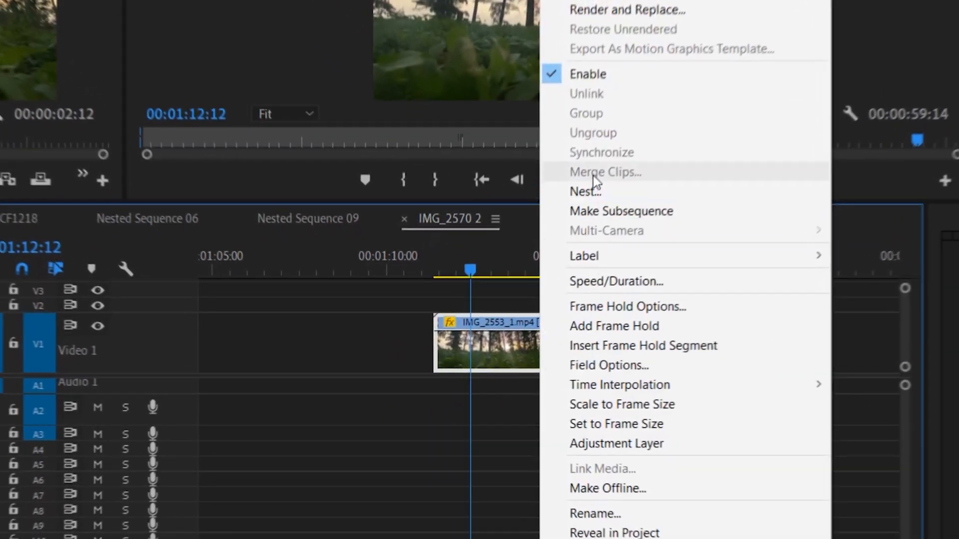
click(592, 189)
click(370, 218)
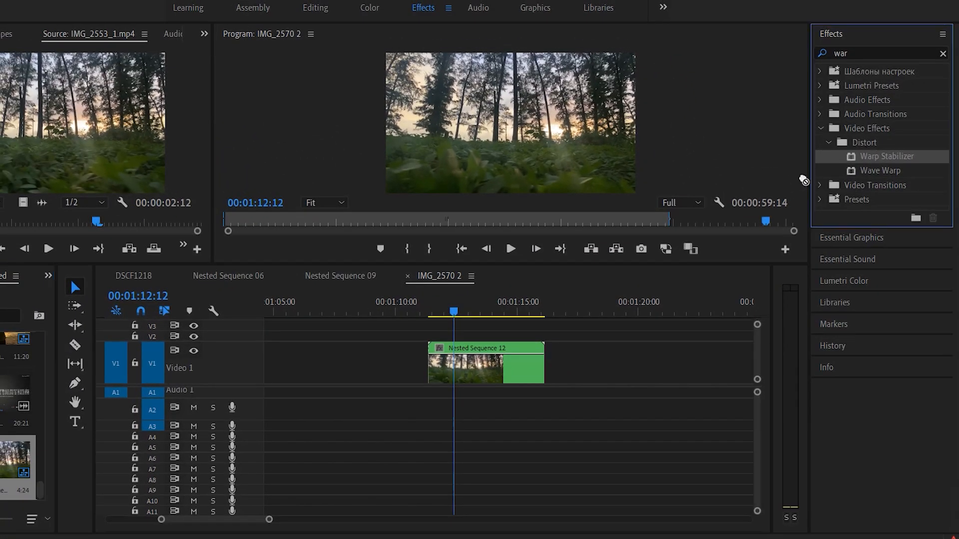
drag(492, 344, 491, 368)
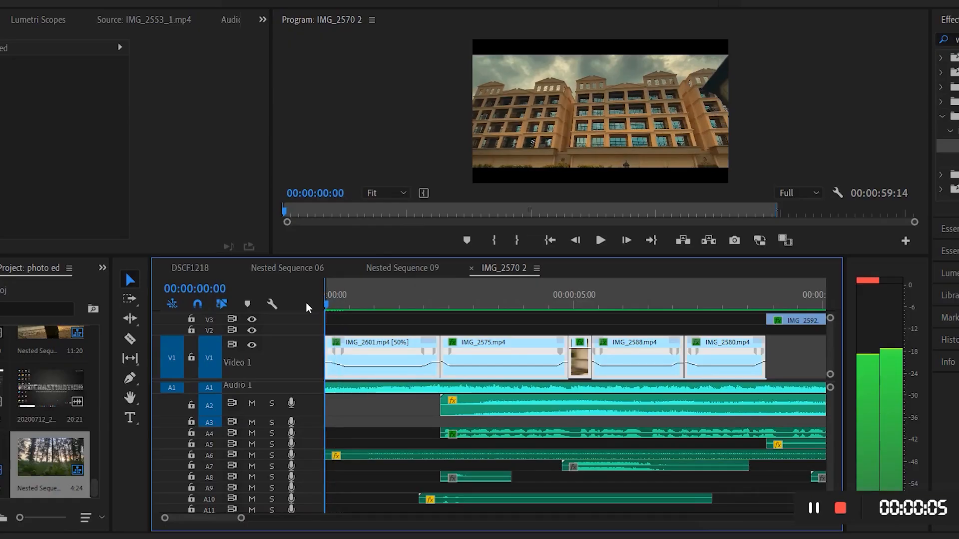
Step: Play the edited IMG_2570 2 sequence from its start
key(space)
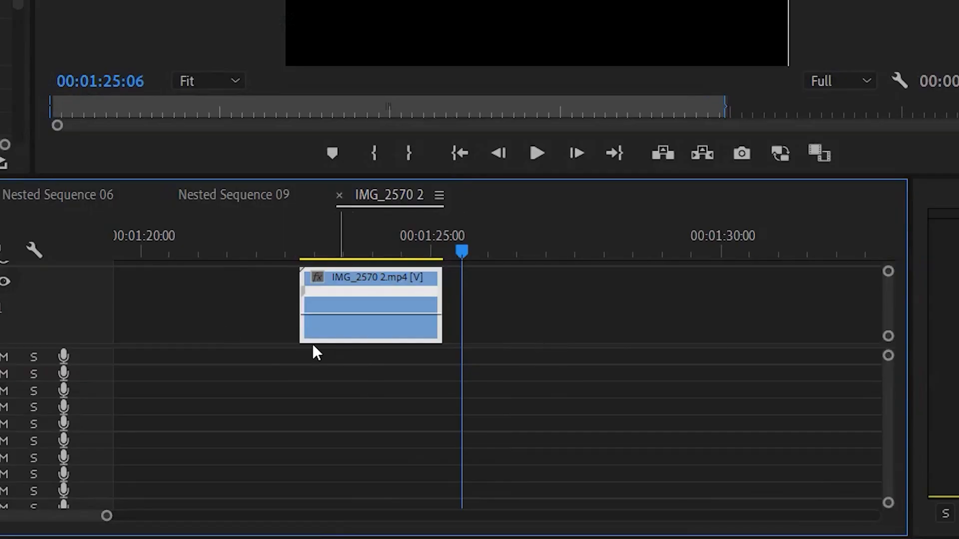
Step: Display the Time Remapping speed line on the IMG_2570 2.mp4 clip
click(317, 278)
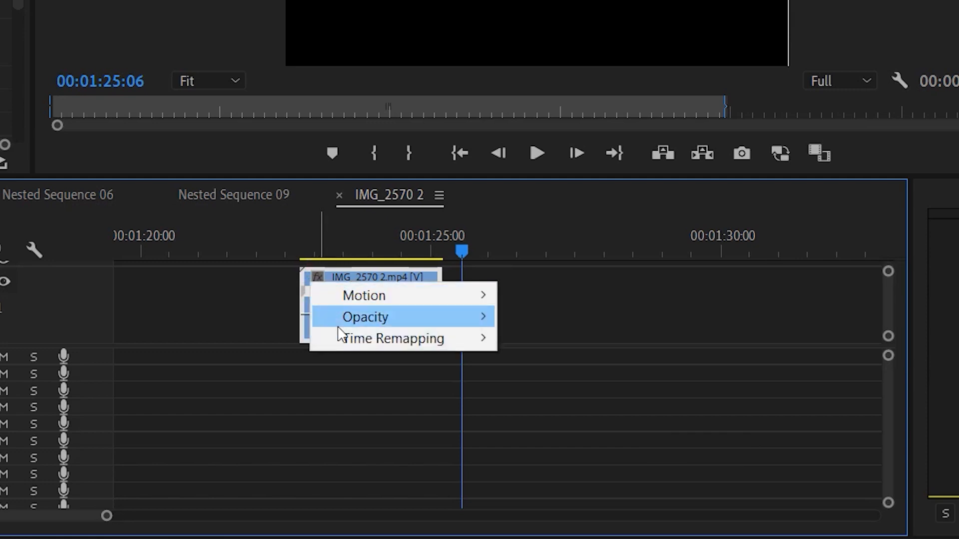
mouse_move(340, 337)
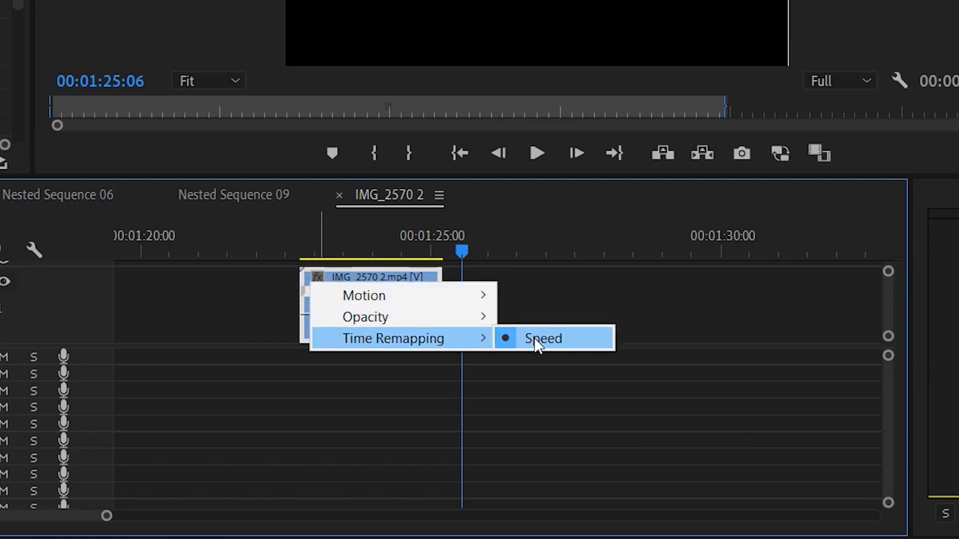
click(503, 340)
Step: Add a speed keyframe to the IMG_2570 2.mp4 clip at 00:01:22:29 with the Pen tool
click(315, 249)
drag(319, 244, 322, 242)
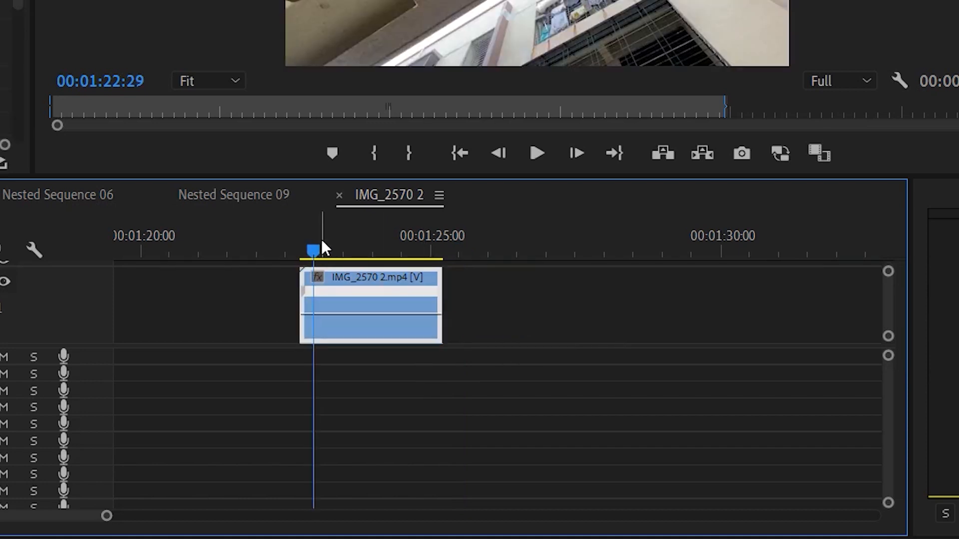
key(p)
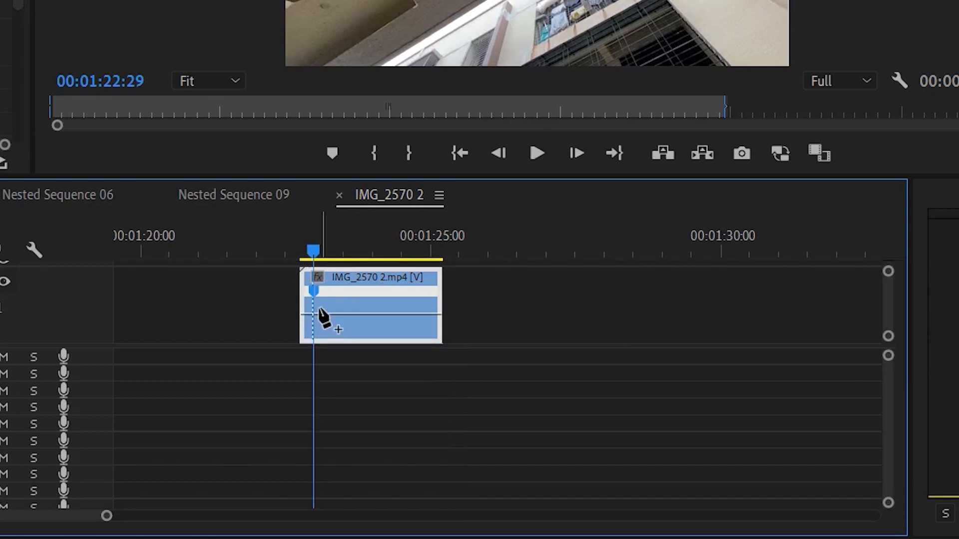
key(v)
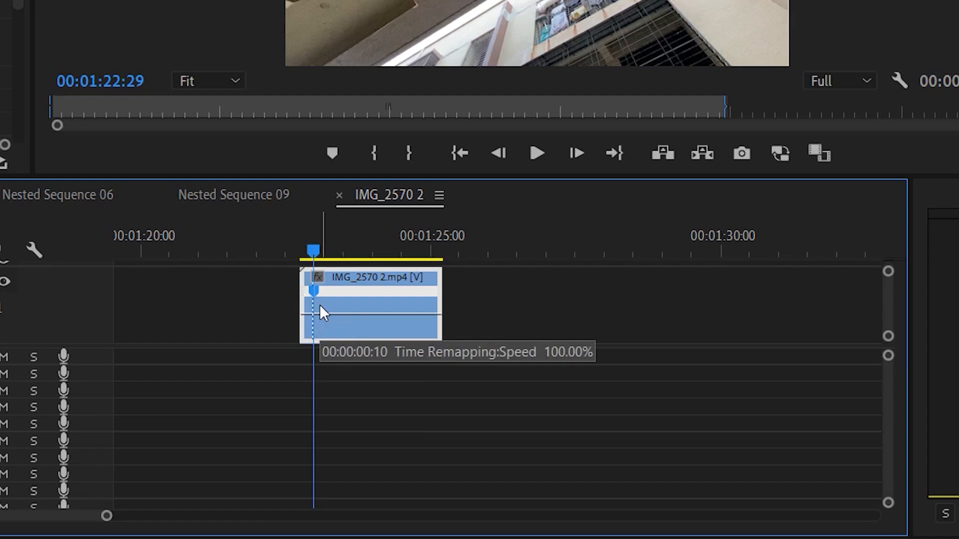
Step: Split the speed keyframe into a gradual ramp, with the clip faster before it and slower after it
mouse_move(316, 290)
mouse_down()
mouse_move(344, 290)
mouse_move(307, 305)
mouse_move(309, 287)
mouse_up()
drag(359, 313, 340, 372)
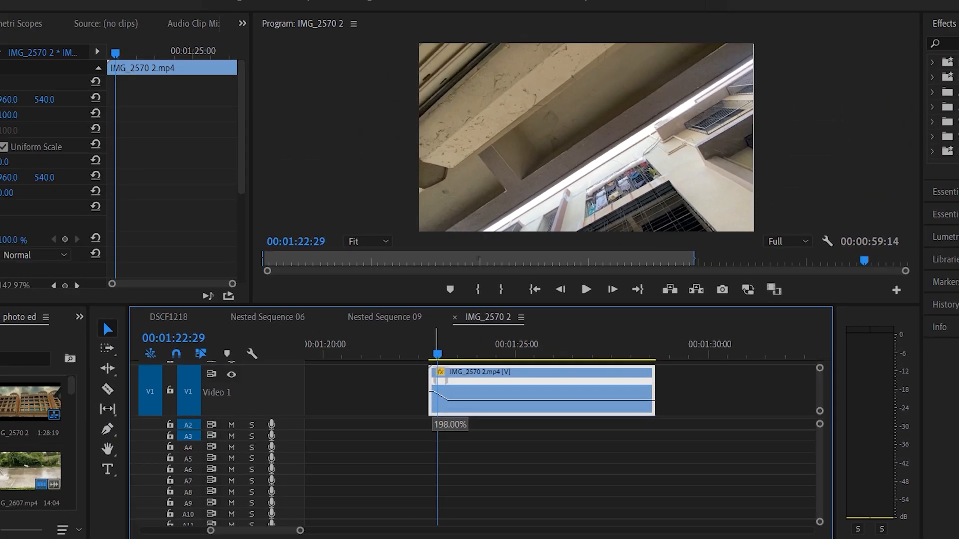
Step: Play back the speed ramp from near the start of the IMG_2570 2.mp4 clip
click(364, 296)
key(space)
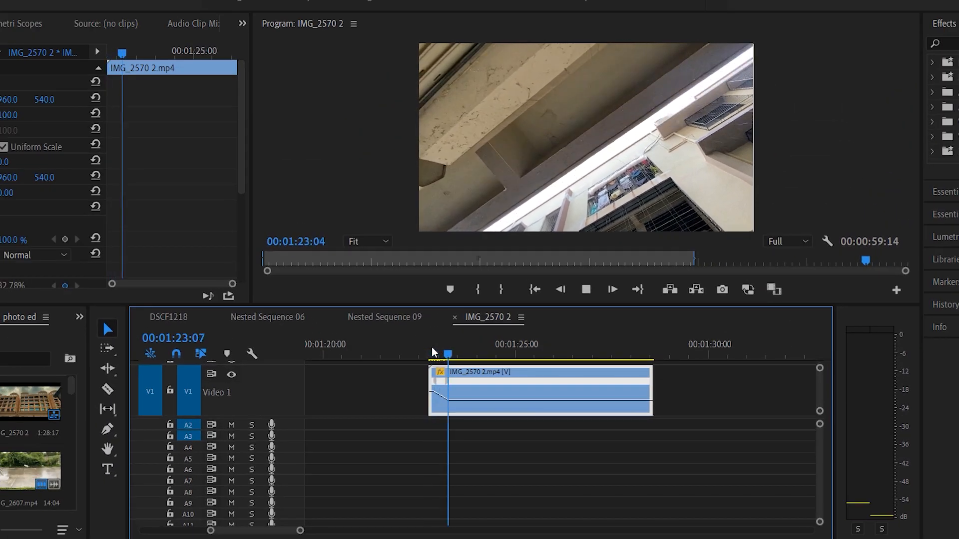
key(space)
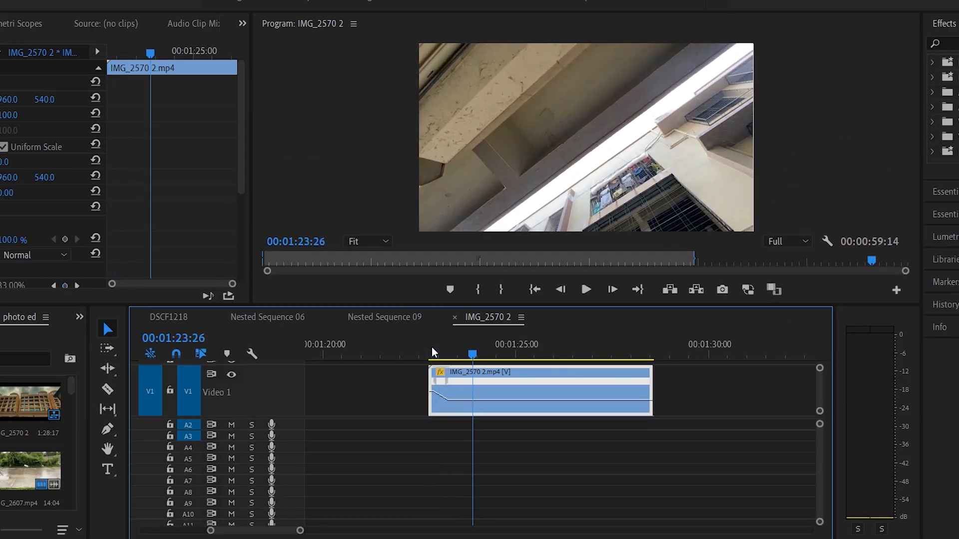